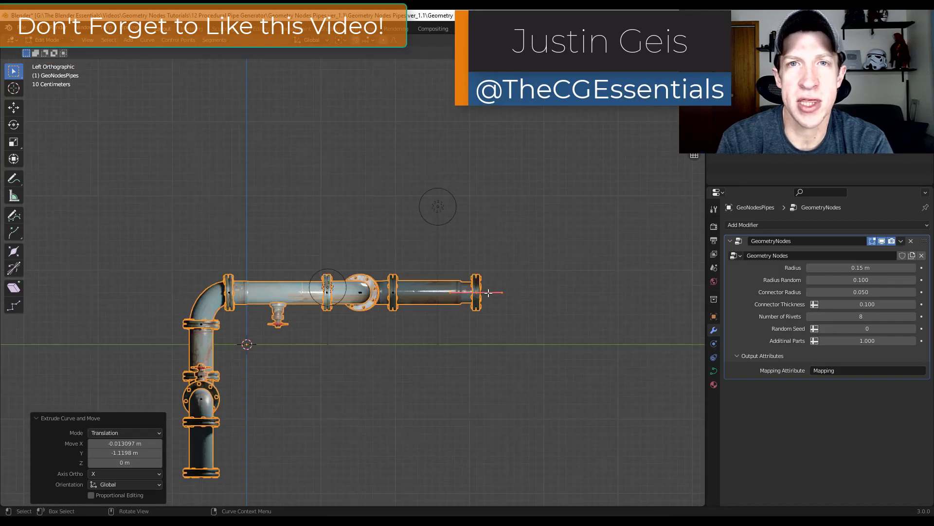
# Rotate the new pipe end -89.2° to point upward, then raise Radius to 0.23 m and Radius Random to 0.180.
pyautogui.press('r')
pyautogui.click(302, 327)
pyautogui.scroll(3, 302, 327)
pyautogui.moveTo(302, 327); pyautogui.dragTo(370, 272, button='middle')
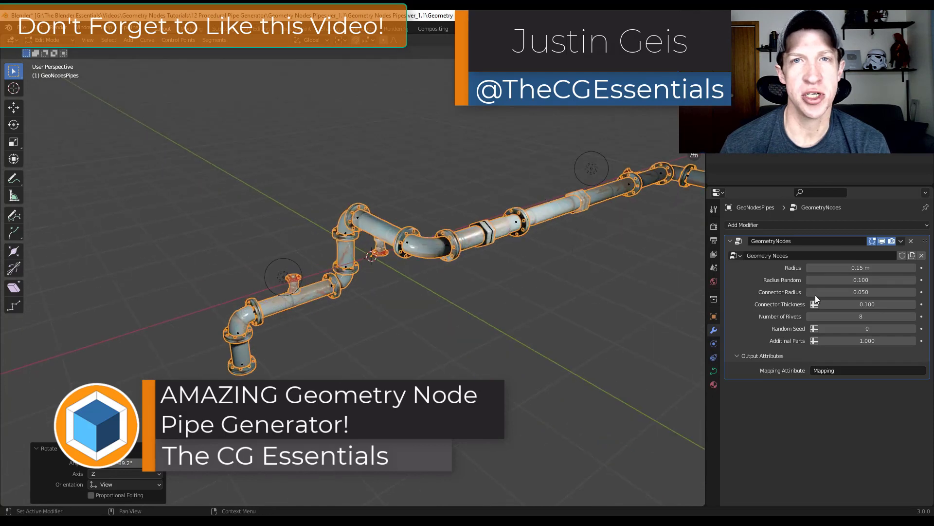
pyautogui.moveTo(855, 270)
pyautogui.mouseDown()
pyautogui.moveTo(879, 271)
pyautogui.moveTo(847, 280)
pyautogui.mouseUp()
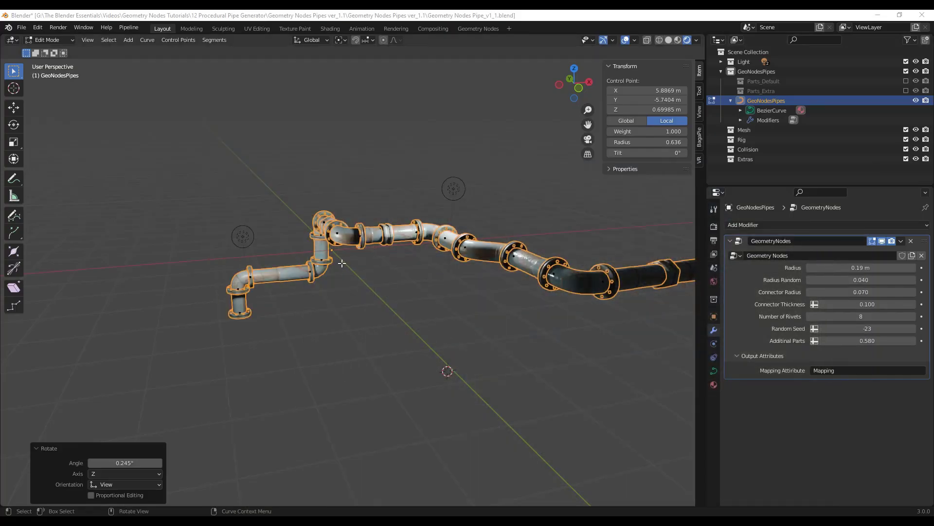
# Hide the GeometryNodes modifier in the viewport and orbit around the default pipe curve at Radius 0.15 m.
pyautogui.scroll(3, 309, 274)
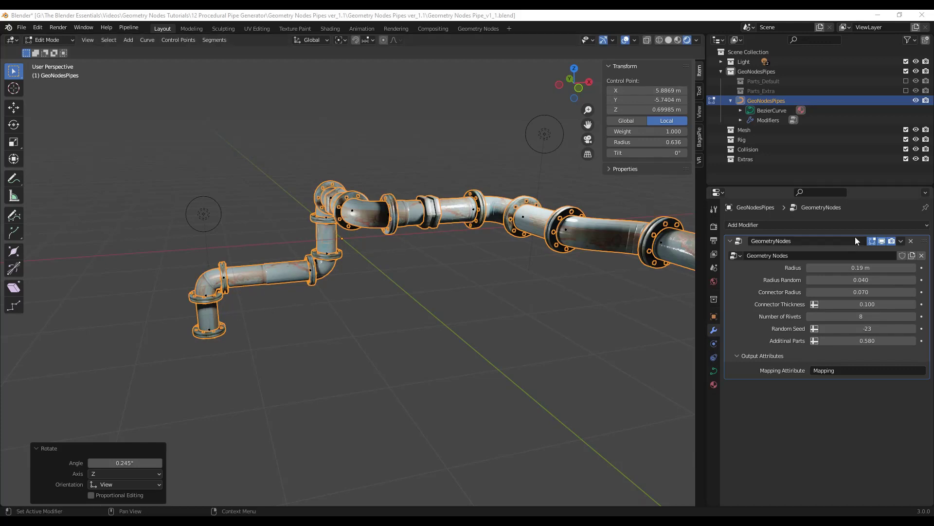
pyautogui.click(881, 241)
pyautogui.moveTo(411, 250); pyautogui.dragTo(586, 269, button='middle')
pyautogui.scroll(-4, 572, 270)
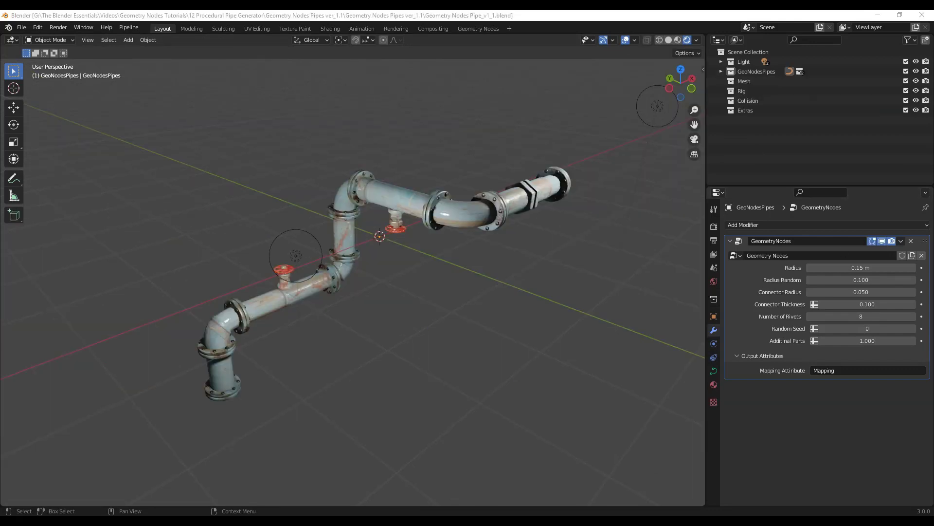
# Edit the pipe curve in Top view and stretch its end about 3.68 m to the right.
pyautogui.click(229, 352)
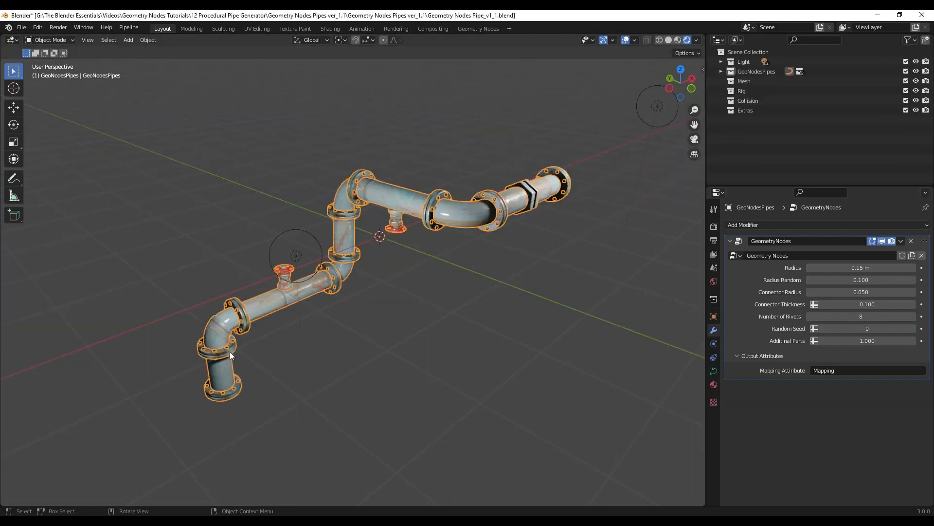
pyautogui.press('Tab')
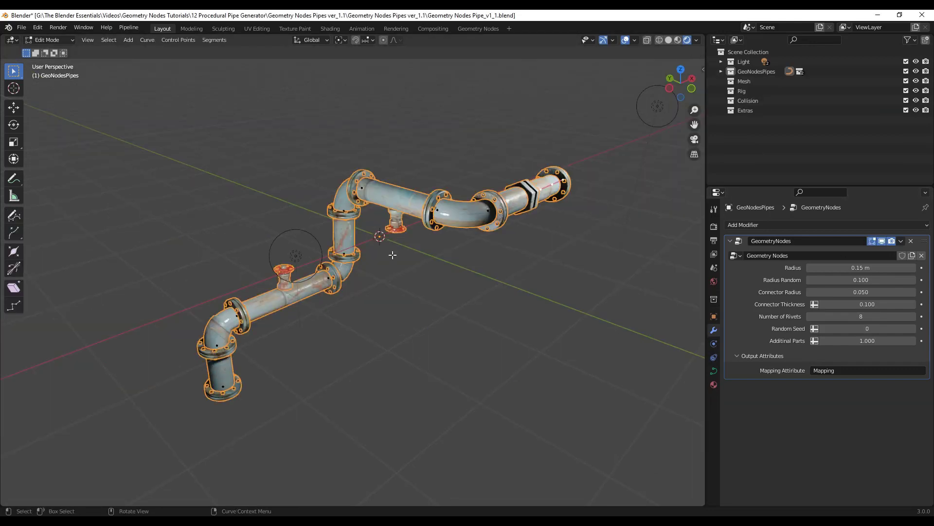
pyautogui.click(681, 69)
pyautogui.moveTo(426, 184); pyautogui.dragTo(658, 185)
pyautogui.scroll(-4, 580, 182)
pyautogui.scroll(5, 581, 182)
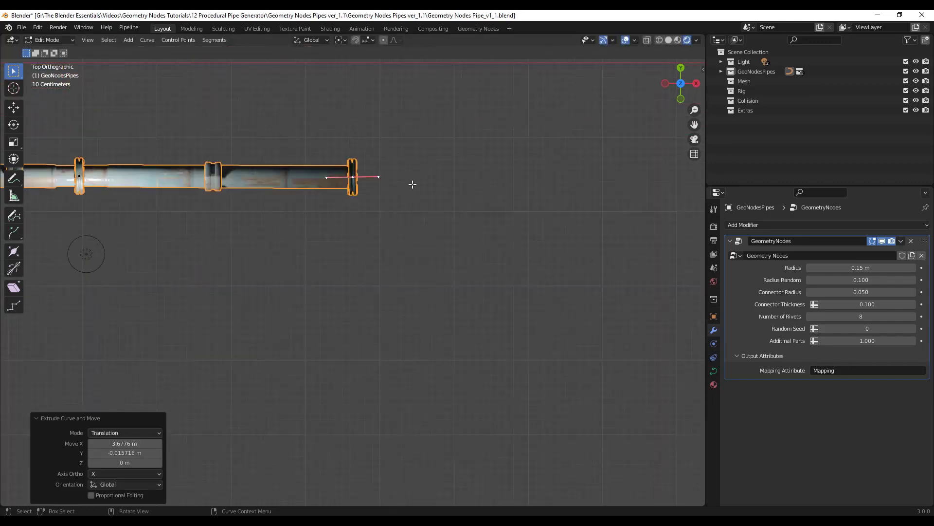
# Extrude a horizontal section to the right, then a section downward, and rotate the new end point.
pyautogui.press('e')
pyautogui.press('x')
pyautogui.click(456, 176)
pyautogui.press('e')
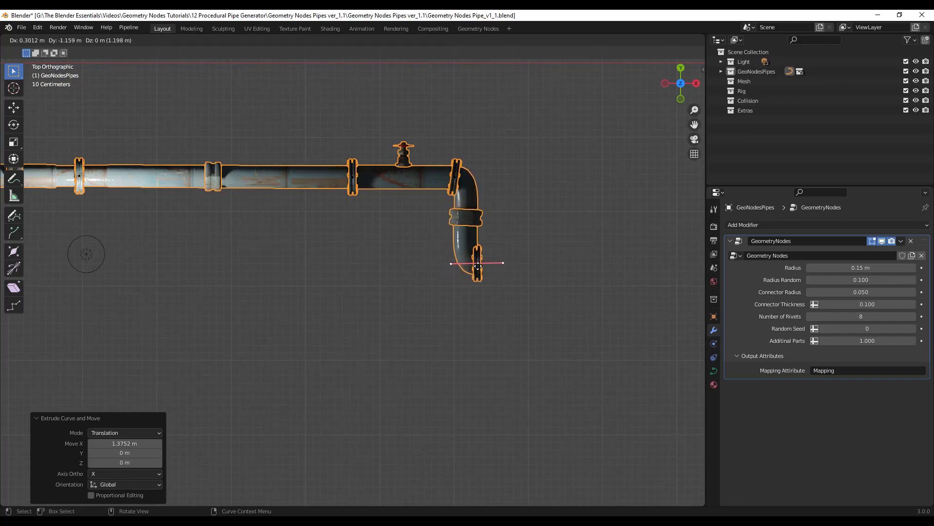
pyautogui.click(478, 266)
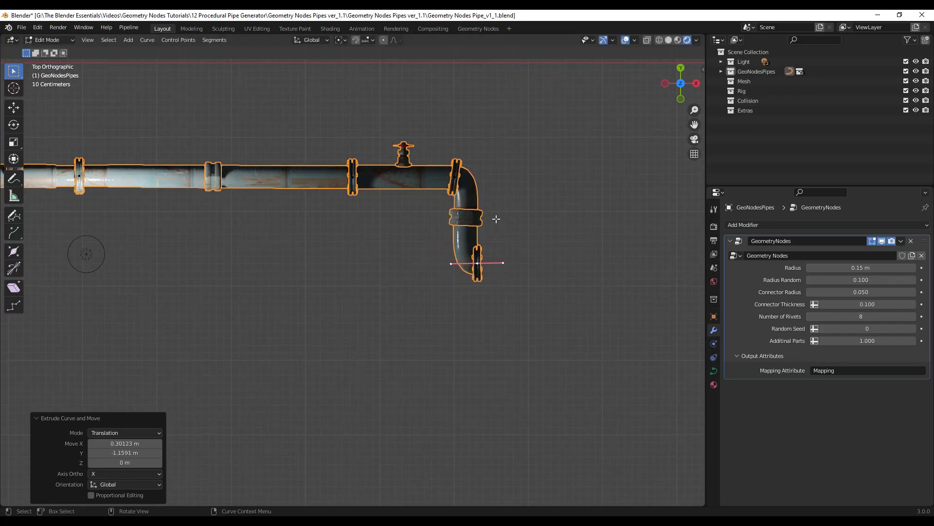
pyautogui.press('r')
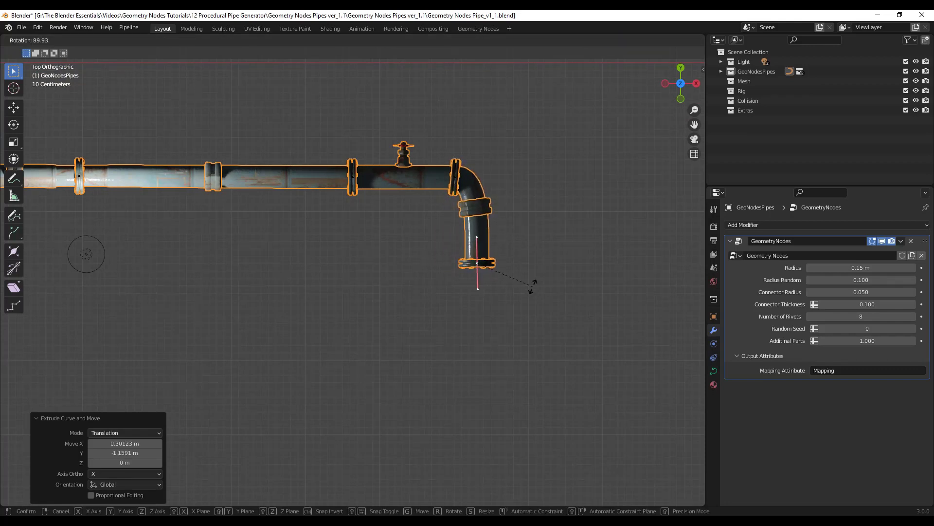
pyautogui.click(532, 283)
# Adjust the bend and end control points, raise the end point, and extrude another downward section.
pyautogui.click(453, 175)
pyautogui.press('r')
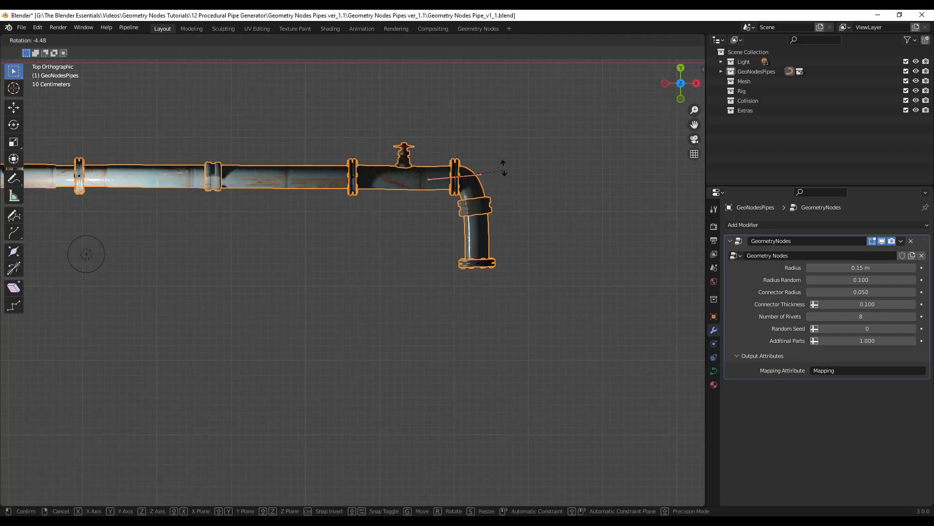
pyautogui.click(507, 174)
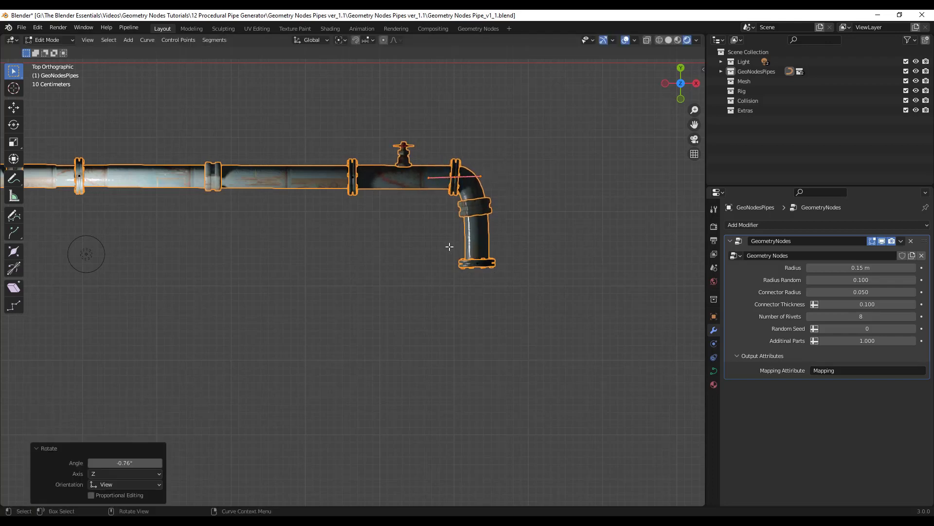
pyautogui.click(502, 283)
pyautogui.press('r')
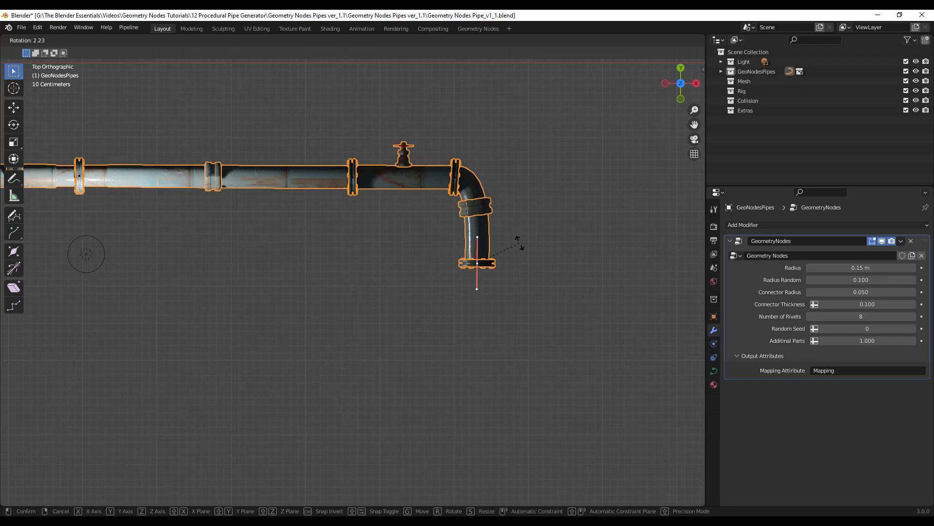
pyautogui.click(520, 244)
pyautogui.press('g')
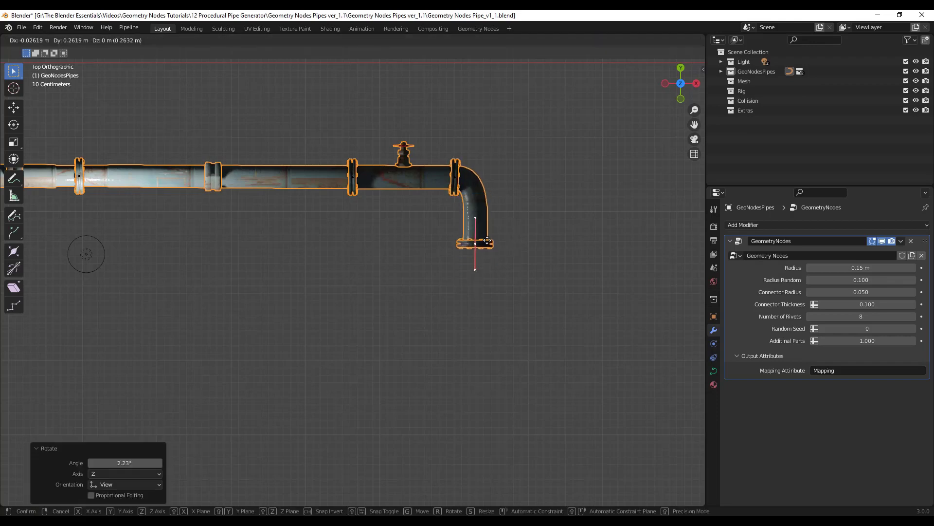
pyautogui.click(488, 211)
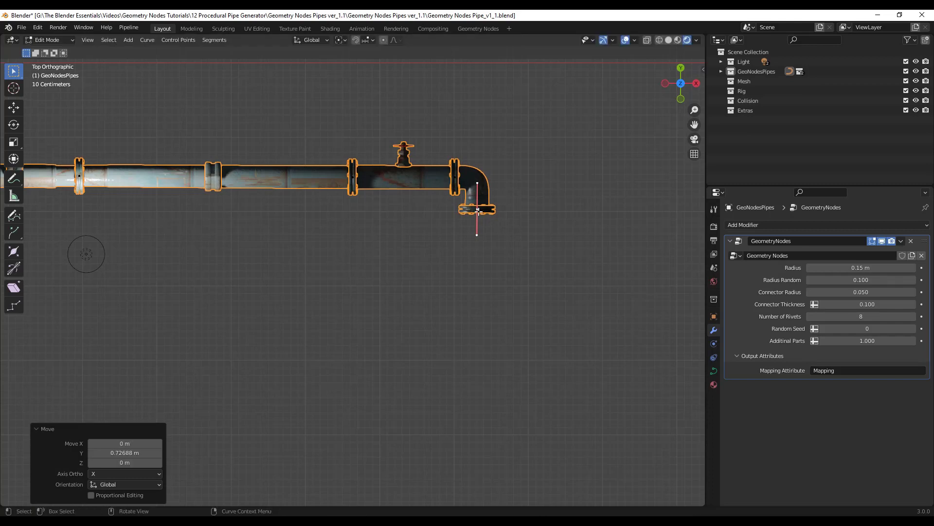
pyautogui.press('e')
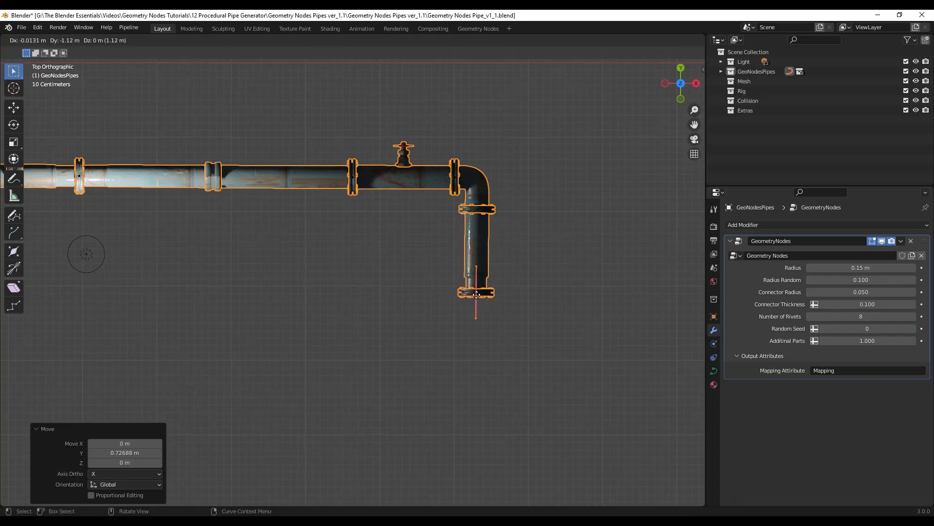
pyautogui.click(476, 293)
# In Left view, extrude a short section from the far end and rotate it -89.2° to point upward.
pyautogui.click(665, 83)
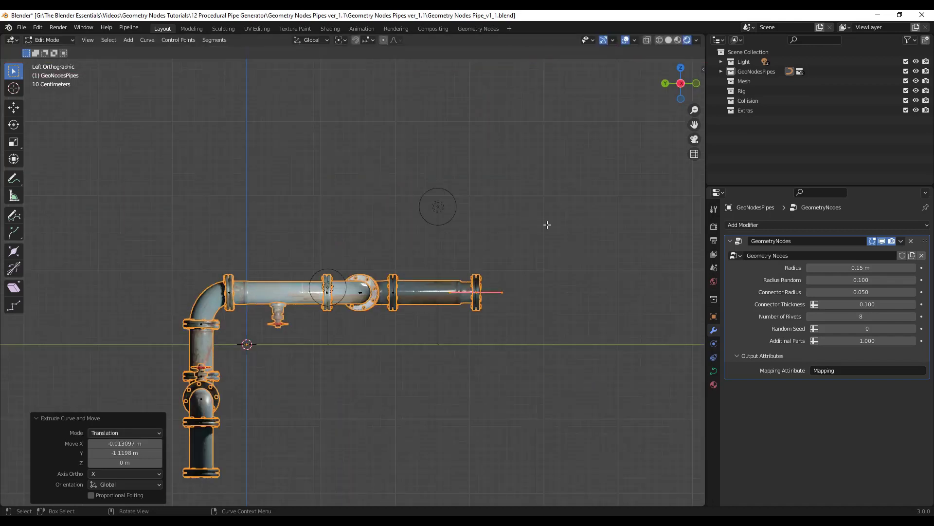
pyautogui.press('e')
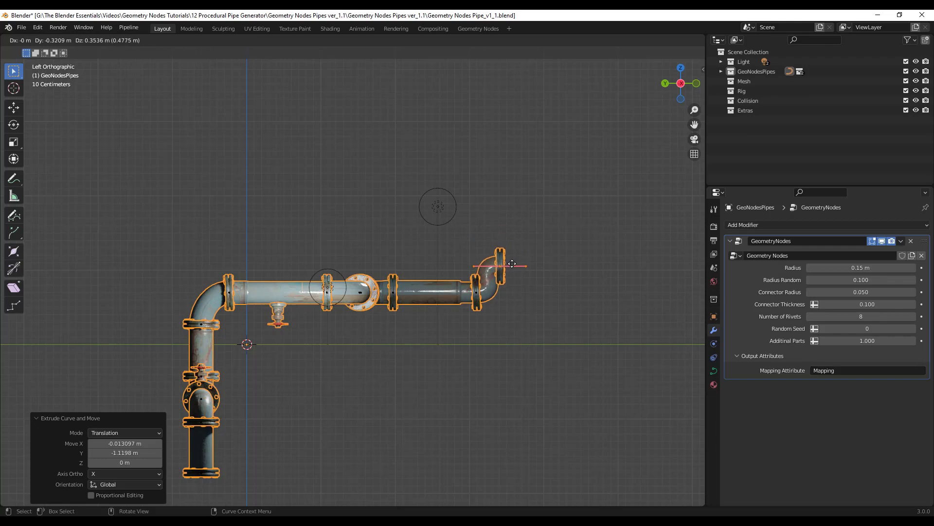
pyautogui.click(512, 251)
pyautogui.press('r')
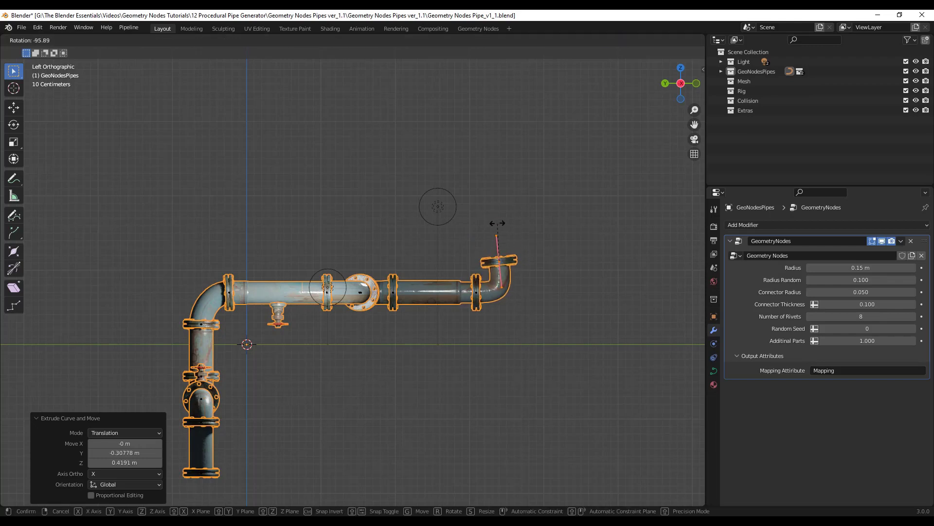
pyautogui.click(501, 223)
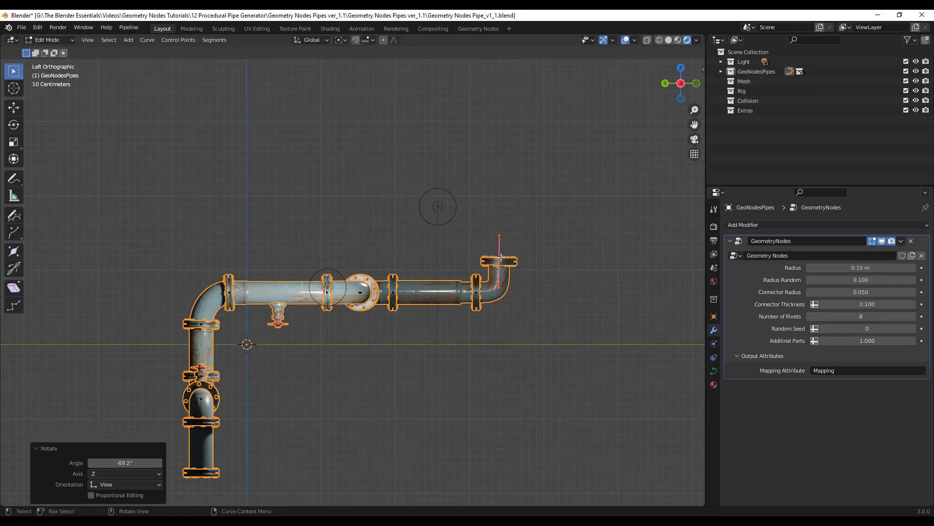
pyautogui.scroll(5, 306, 324)
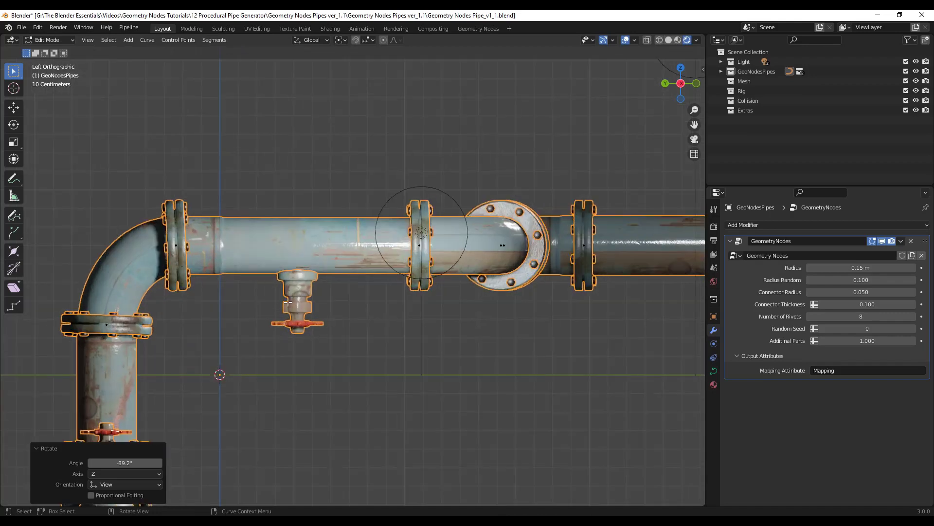
pyautogui.scroll(-5, 432, 250)
pyautogui.moveTo(432, 250); pyautogui.dragTo(391, 273, button='middle')
# Set Radius to 0.23 m, Radius Random to 0, Connector Radius to 0.110 and Connector Thickness to 0.210.
pyautogui.scroll(3, 391, 273)
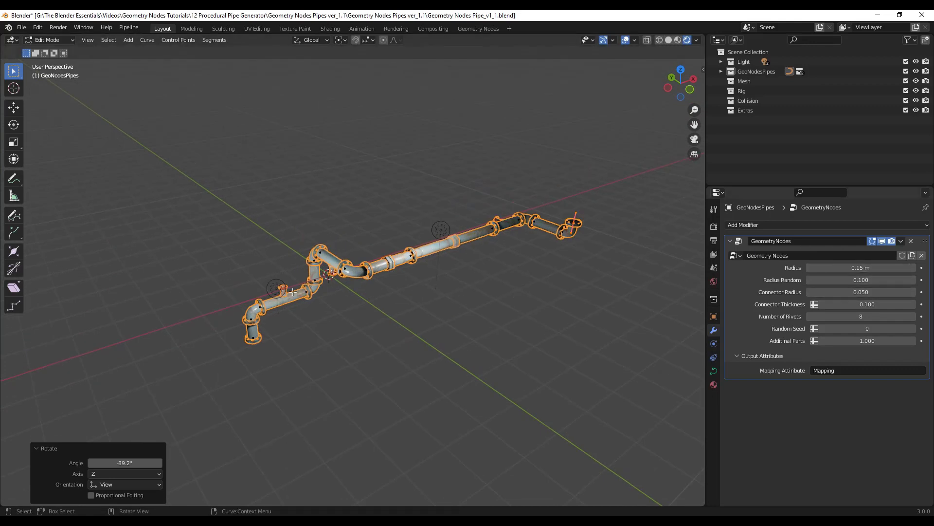
pyautogui.scroll(3, 276, 297)
pyautogui.moveTo(859, 268)
pyautogui.mouseDown()
pyautogui.moveTo(876, 268)
pyautogui.moveTo(846, 267)
pyautogui.moveTo(884, 268)
pyautogui.moveTo(874, 268)
pyautogui.mouseUp()
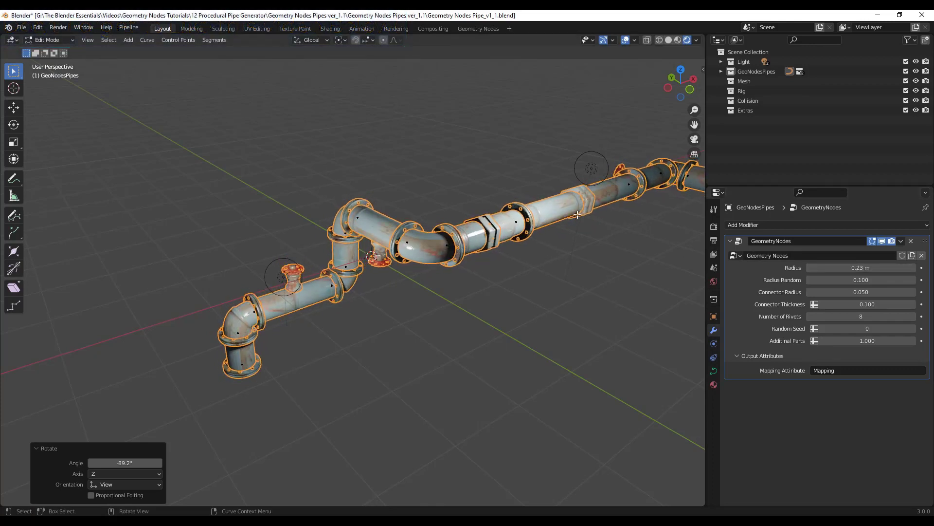
pyautogui.moveTo(876, 279); pyautogui.dragTo(870, 279)
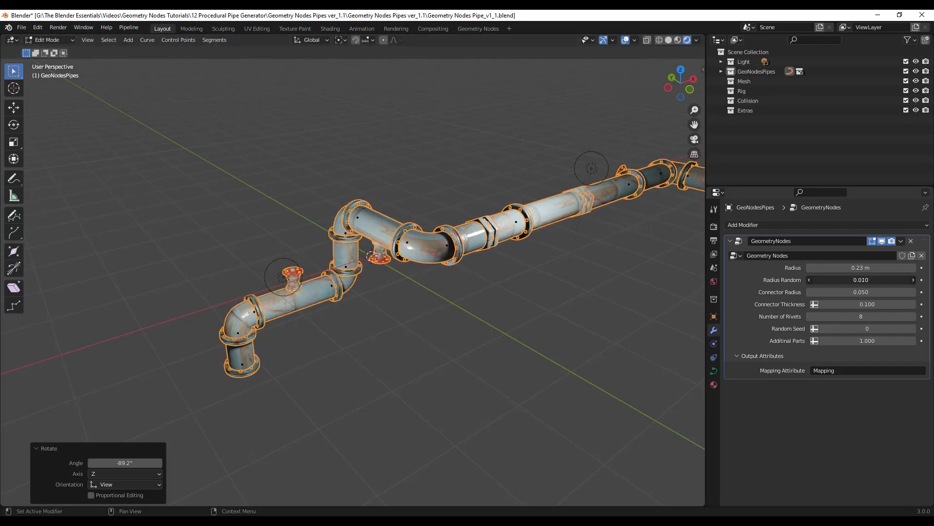
pyautogui.moveTo(861, 292)
pyautogui.mouseDown()
pyautogui.moveTo(872, 292)
pyautogui.moveTo(869, 307)
pyautogui.moveTo(905, 306)
pyautogui.moveTo(867, 304)
pyautogui.mouseUp()
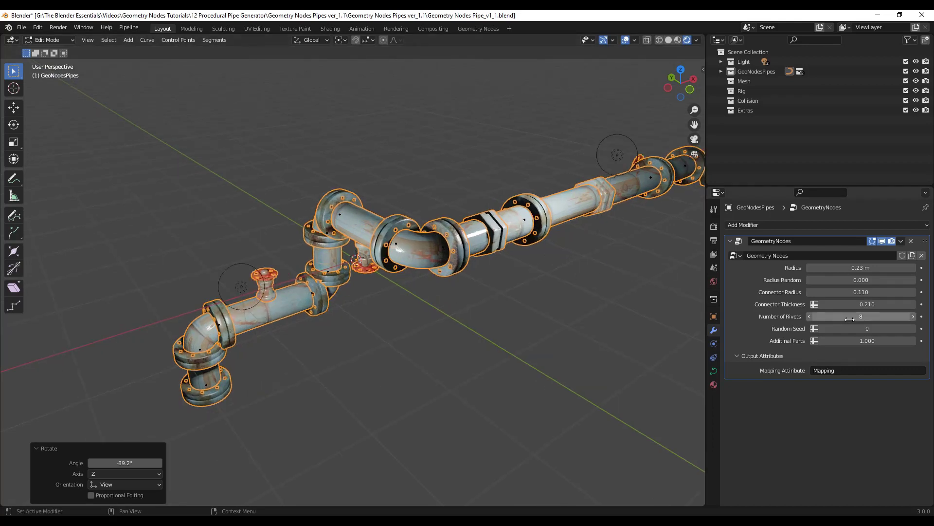
# Set Number of Rivets to 7, Random Seed to 72 and Additional Parts to 0.
pyautogui.moveTo(849, 318); pyautogui.dragTo(817, 341)
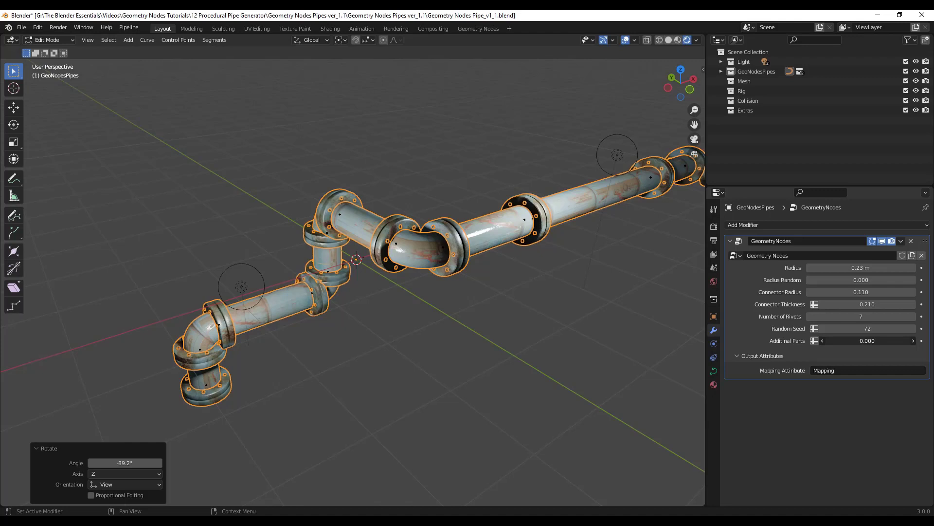
# Raise the existing pipe's Additional Parts back to 1.000.
pyautogui.moveTo(816, 341); pyautogui.dragTo(827, 341)
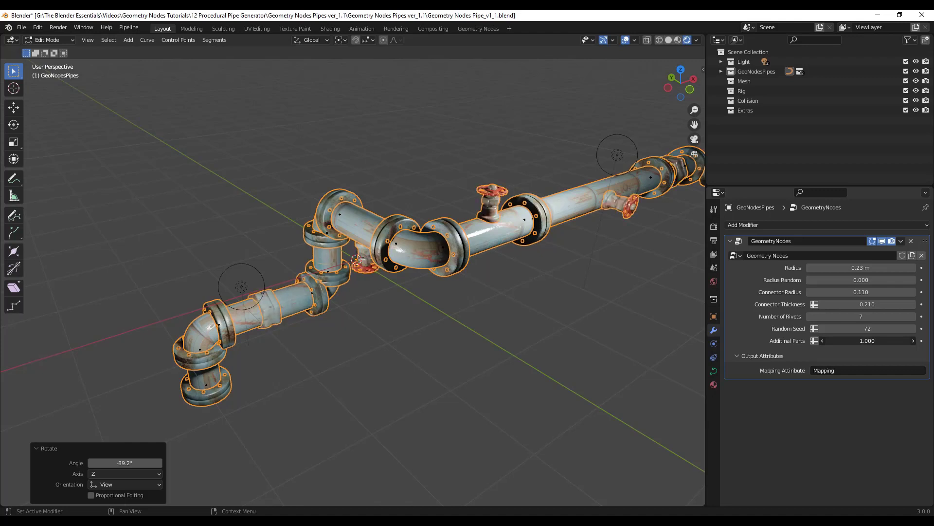
pyautogui.scroll(-2, 310, 256)
pyautogui.scroll(-3, 310, 256)
pyautogui.moveTo(310, 256); pyautogui.dragTo(374, 272, button='middle')
pyautogui.scroll(5, 331, 254)
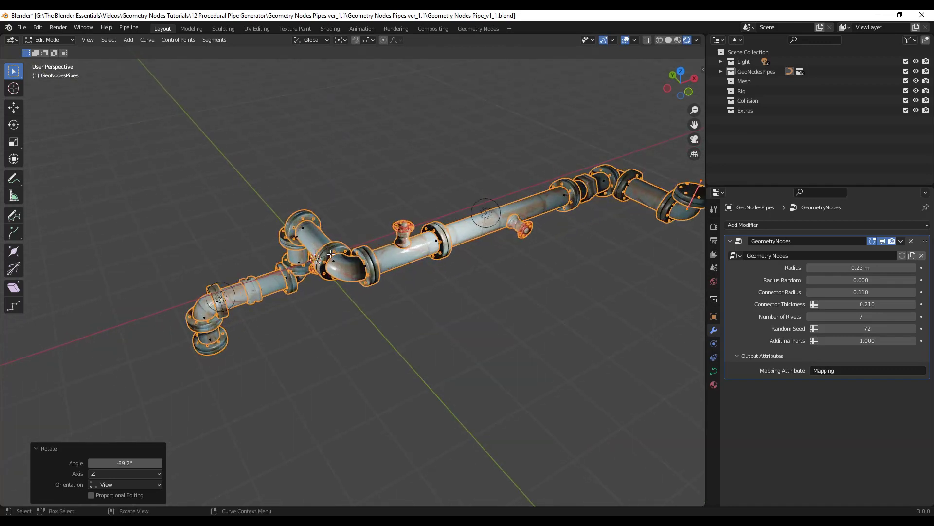
pyautogui.scroll(-3, 331, 254)
# Return to Object Mode and add a new Bezier curve in top view.
pyautogui.press('Tab')
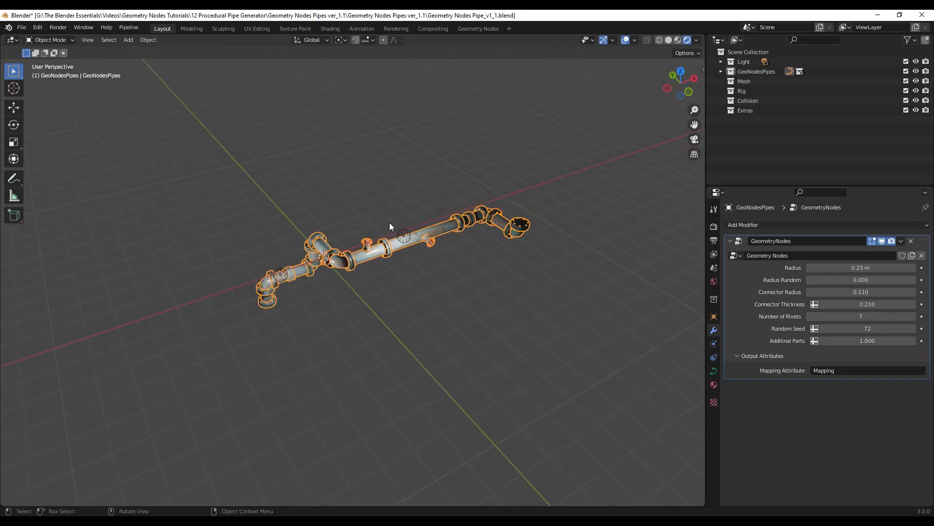
pyautogui.scroll(-2, 388, 268)
pyautogui.click(680, 72)
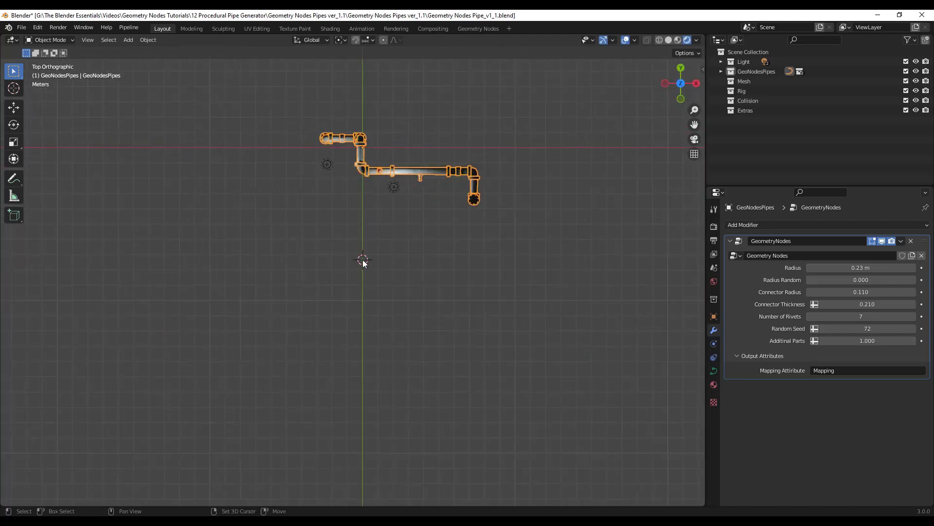
pyautogui.hotkey('shift', 'a')
pyautogui.moveTo(364, 260)
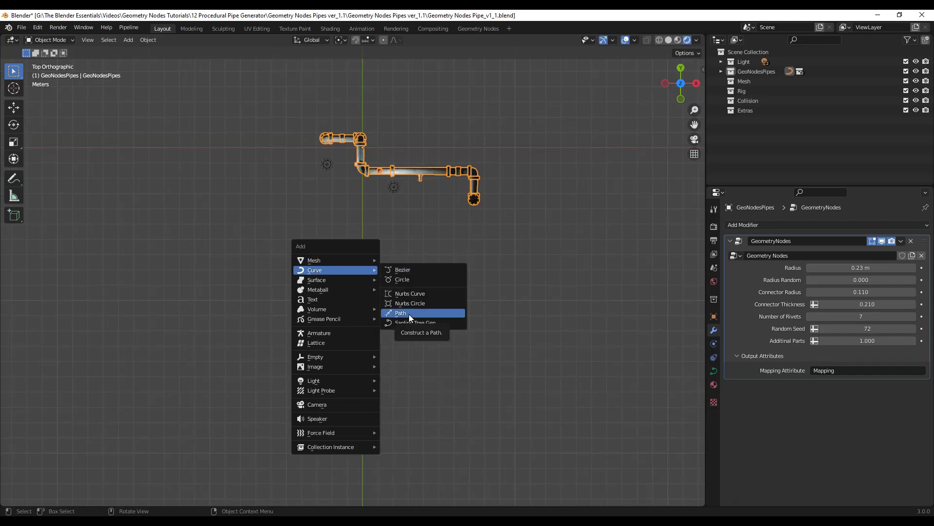
pyautogui.click(417, 270)
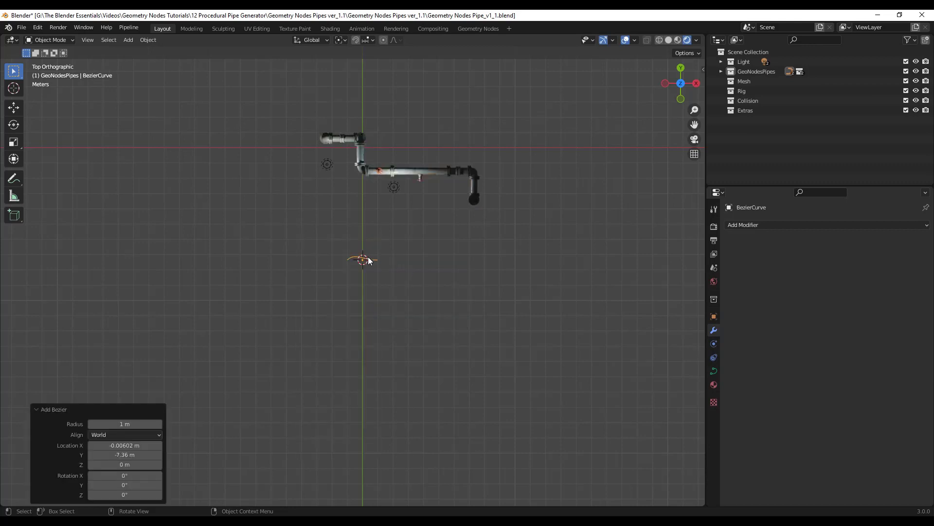
# Move the Bezier's right control point right and extrude another point, making a straight line about 5.3 m long.
pyautogui.scroll(10, 362, 263)
pyautogui.press('Tab')
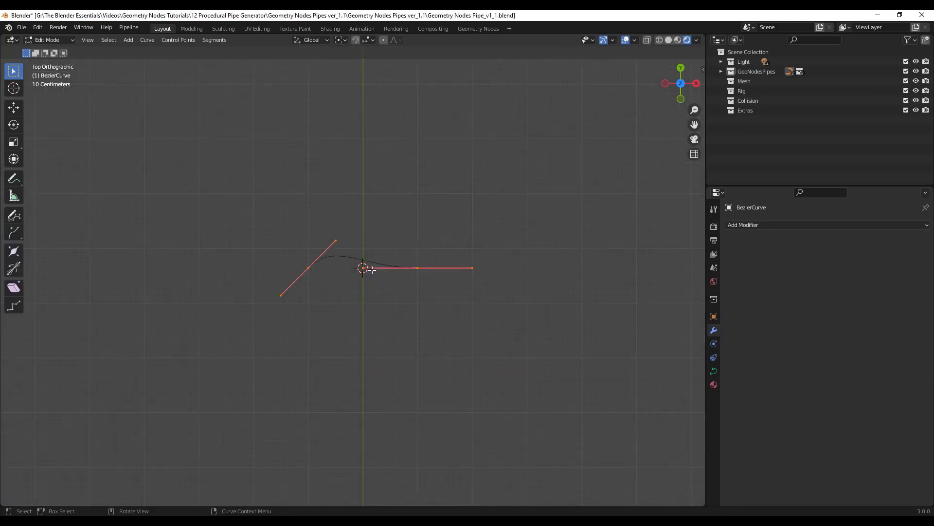
pyautogui.moveTo(292, 243); pyautogui.dragTo(316, 268)
pyautogui.press('r')
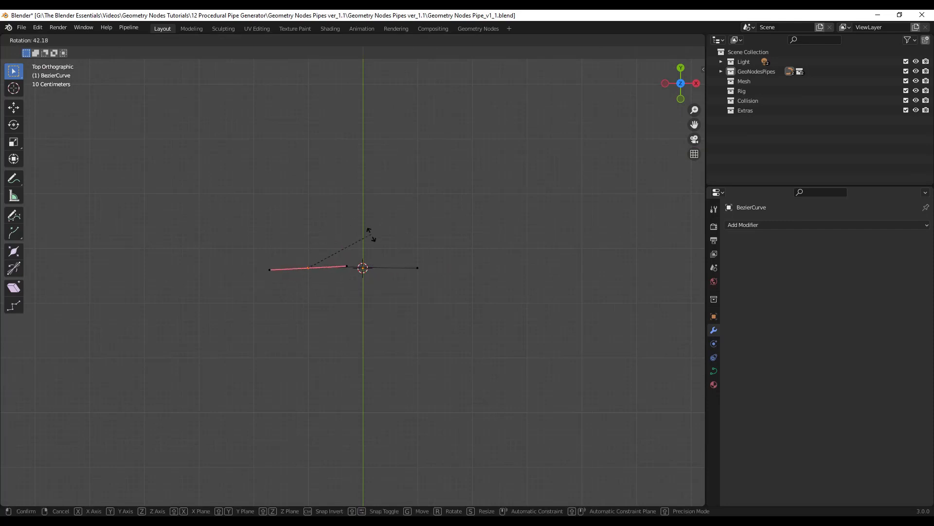
pyautogui.click(378, 242)
pyautogui.hotkey('ctrl', 'z')
pyautogui.hotkey('ctrl', 'z')
pyautogui.press('g')
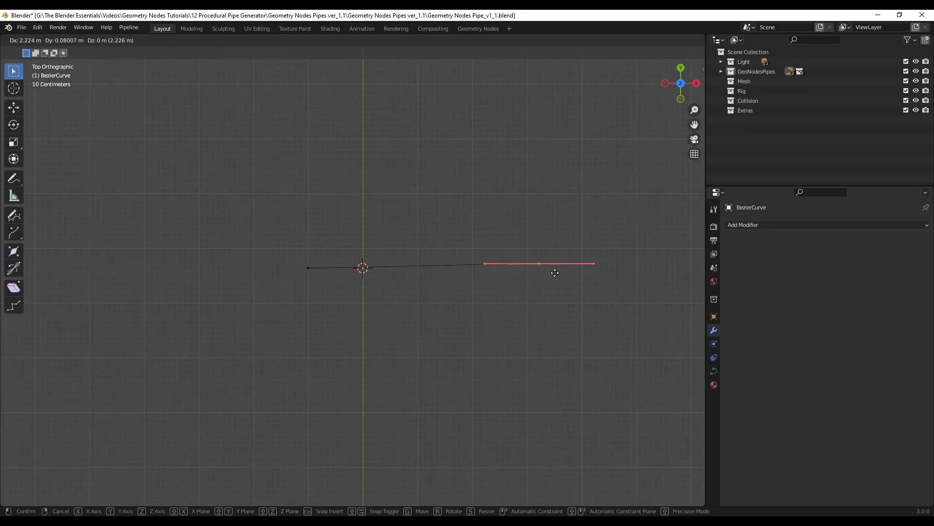
pyautogui.click(568, 277)
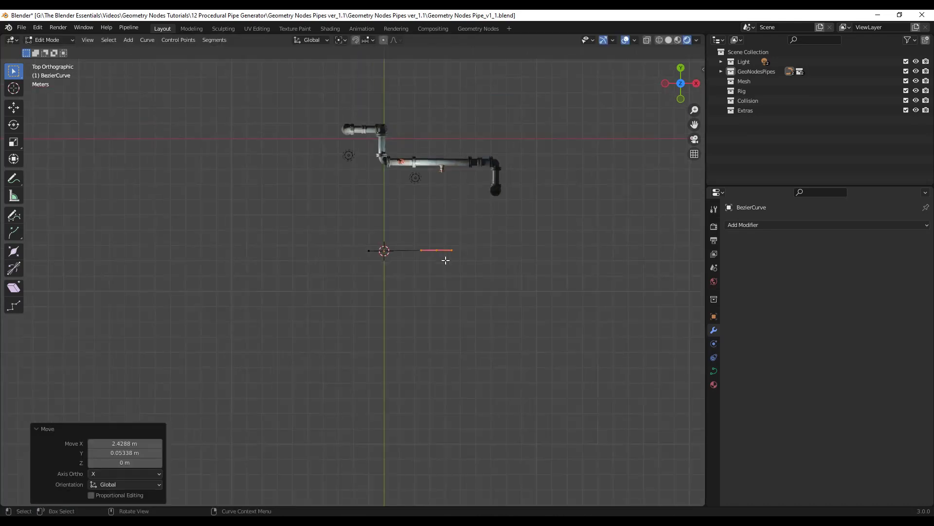
pyautogui.press('e')
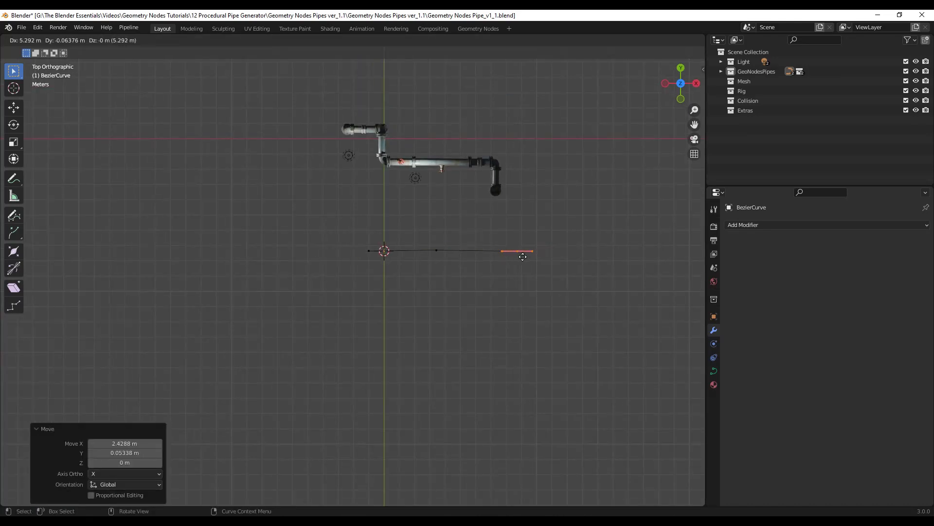
pyautogui.click(523, 256)
pyautogui.scroll(4, 475, 253)
pyautogui.press('Tab')
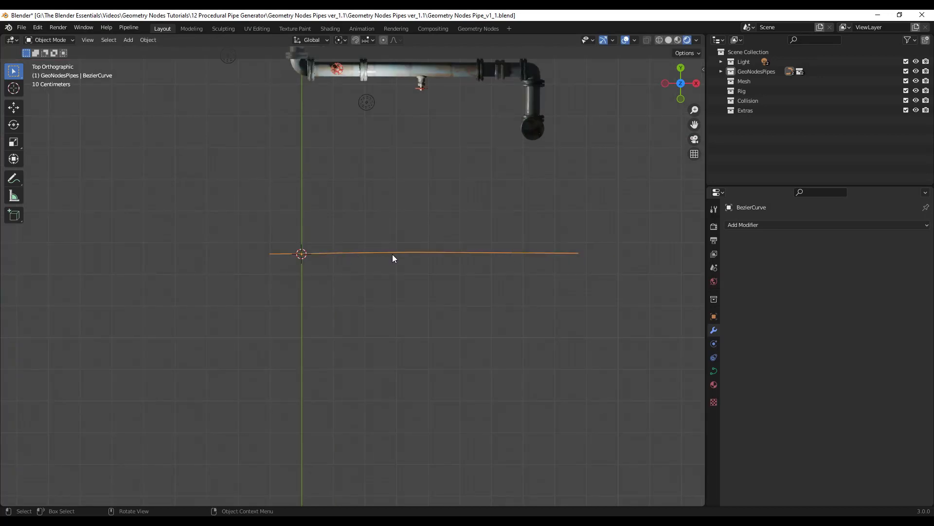
# Add a Geometry Nodes modifier using the existing pipe group, made single-user as Geometry Nodes.002.
pyautogui.click(760, 227)
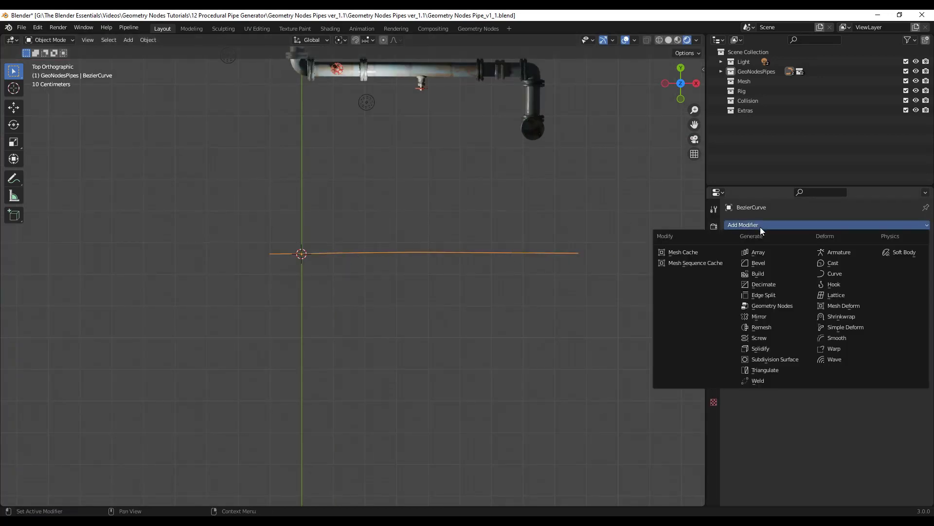
pyautogui.click(770, 305)
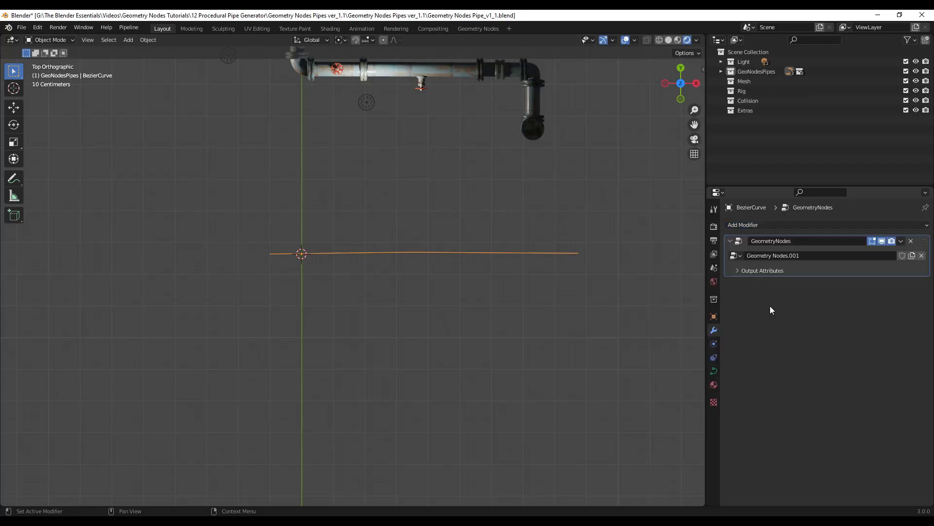
pyautogui.click(740, 256)
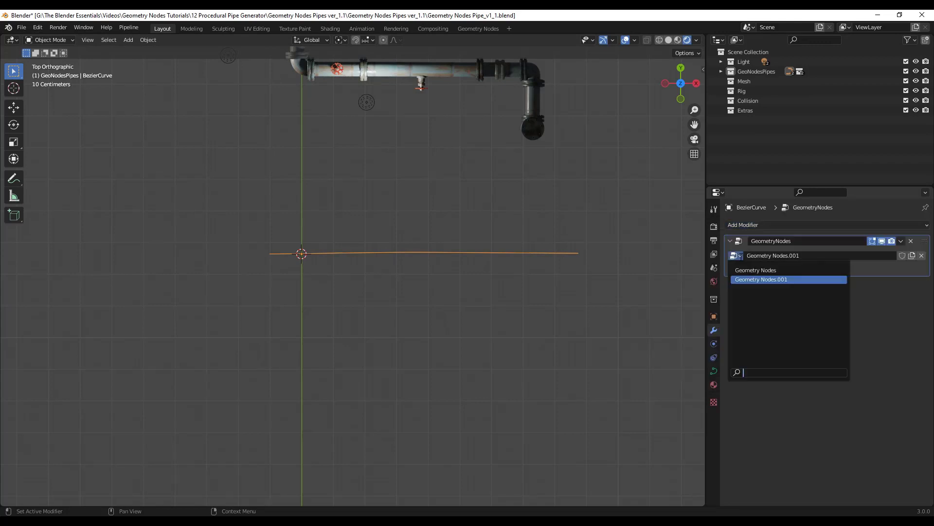
pyautogui.click(756, 270)
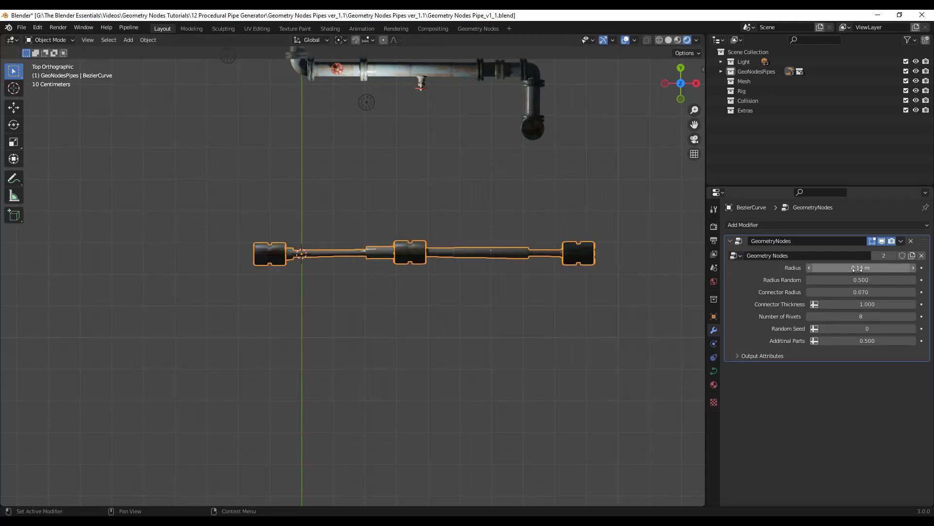
pyautogui.click(887, 255)
pyautogui.scroll(3, 458, 254)
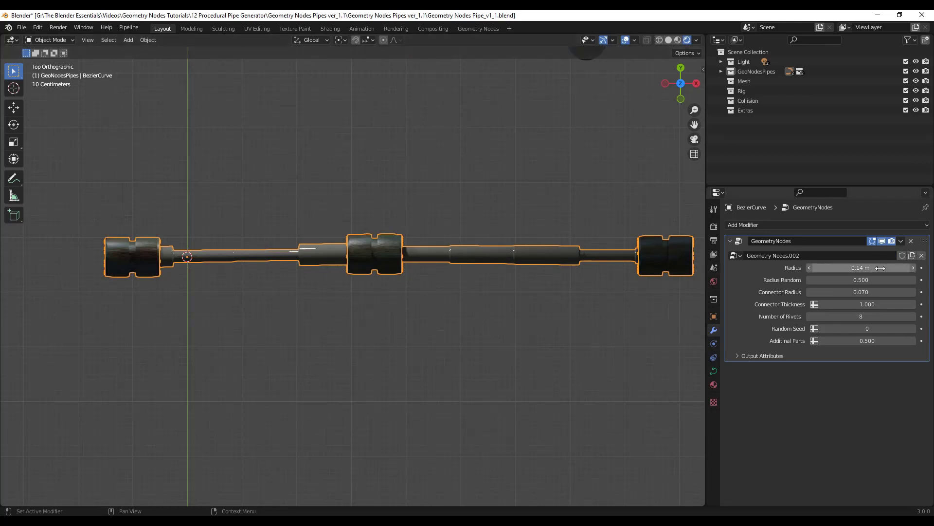
# Set the new pipe to Radius 0.18 m, Connector Radius 0.130, Connector Thickness 0.280, Additional Parts 1.000 and Random Seed 48.
pyautogui.moveTo(881, 268); pyautogui.dragTo(842, 304)
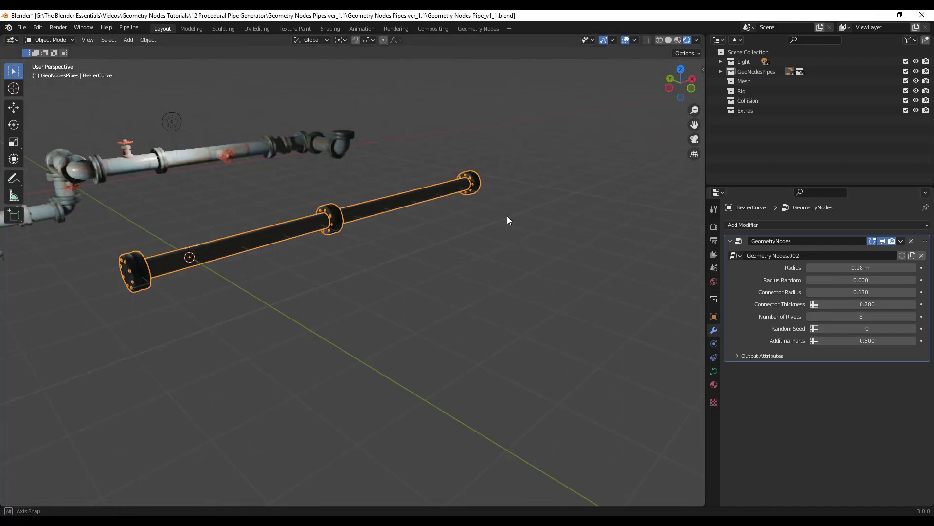
pyautogui.moveTo(507, 215); pyautogui.dragTo(380, 255, button='middle')
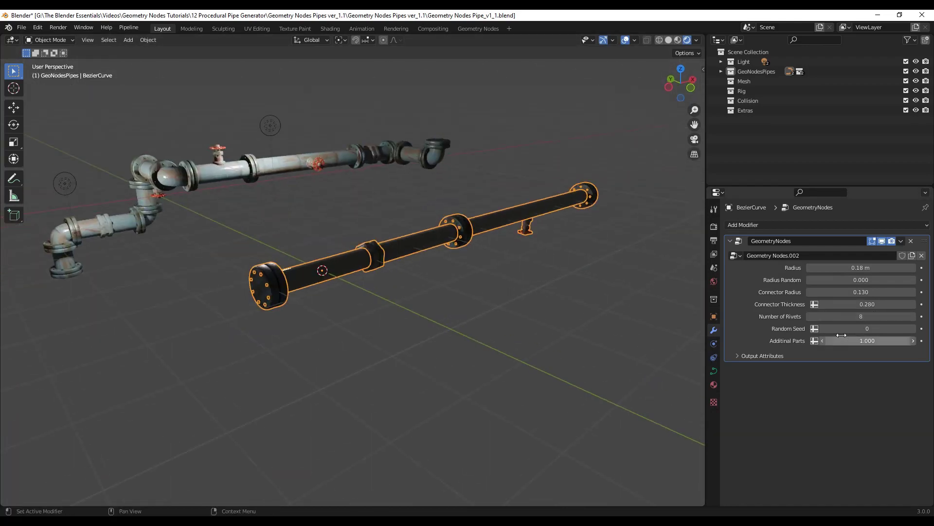
pyautogui.moveTo(854, 329); pyautogui.dragTo(893, 330)
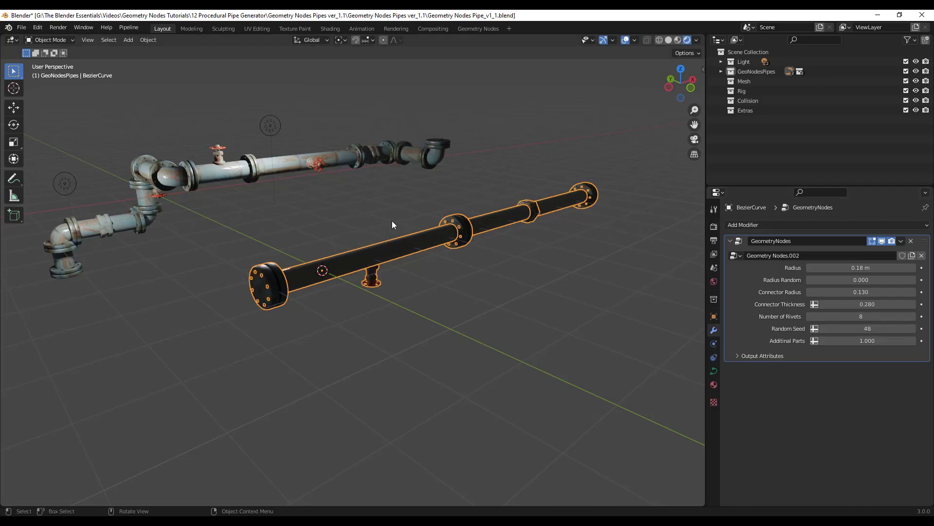
# In top view, extend the new pipe curve's end toward the left.
pyautogui.click(680, 69)
pyautogui.scroll(-4, 438, 226)
pyautogui.press('Tab')
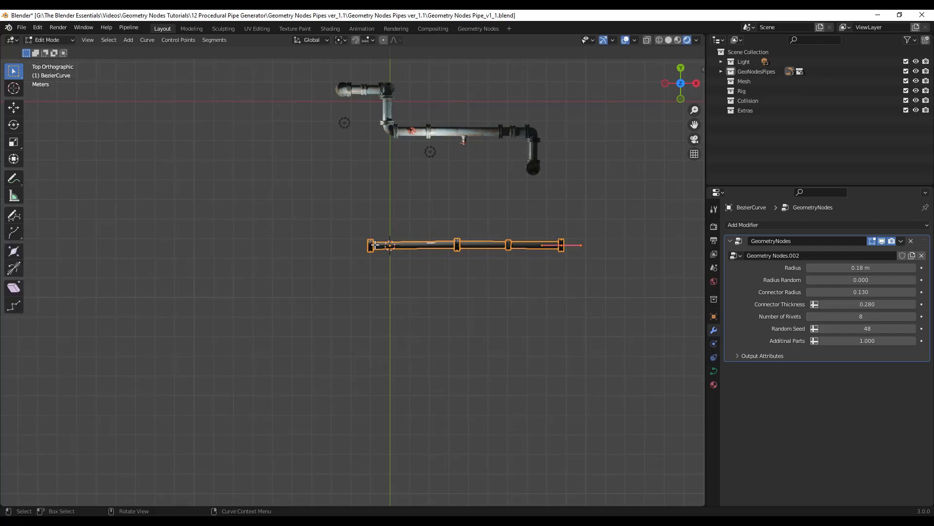
pyautogui.scroll(4, 367, 241)
pyautogui.press('g')
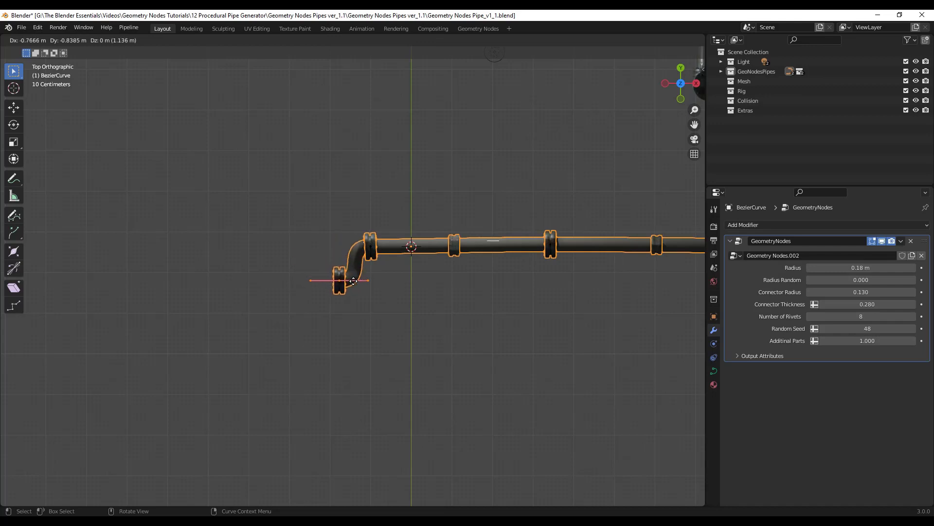
pyautogui.click(355, 280)
# Rotate the new end point, extend it downward into a bend, and set the pipe radius to 0.22 m.
pyautogui.press('r')
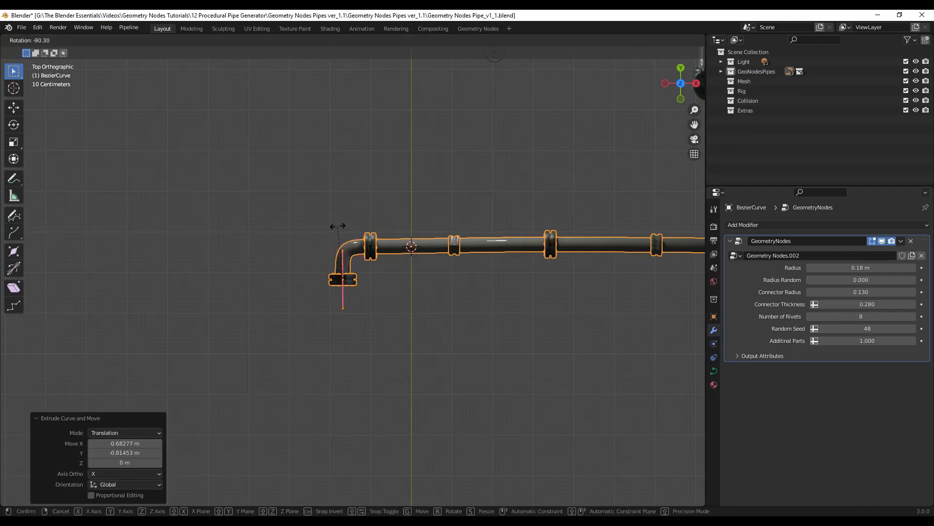
pyautogui.click(338, 226)
pyautogui.press('g')
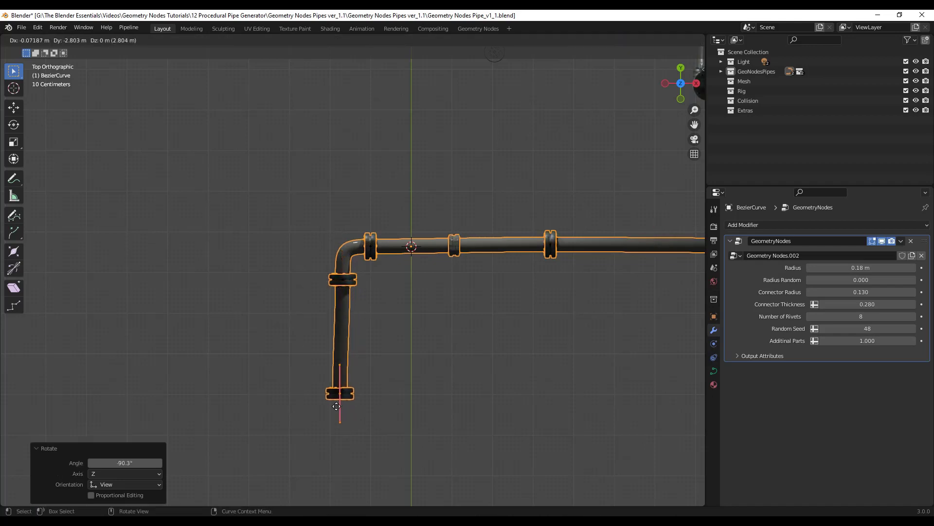
pyautogui.click(338, 389)
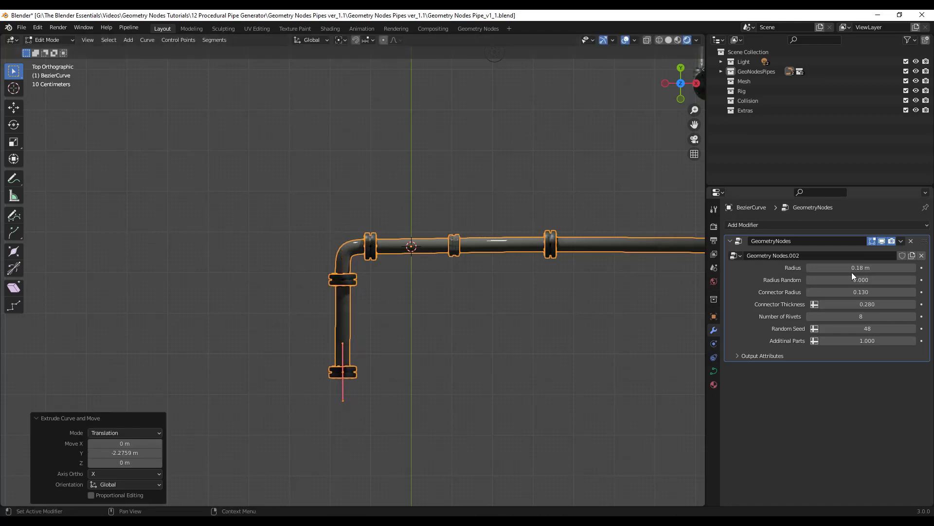
pyautogui.moveTo(853, 269); pyautogui.dragTo(871, 269)
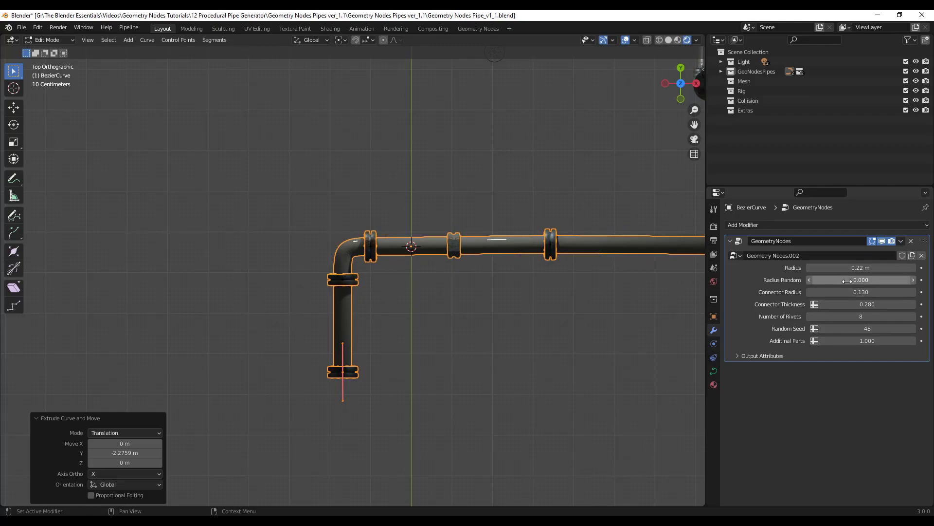